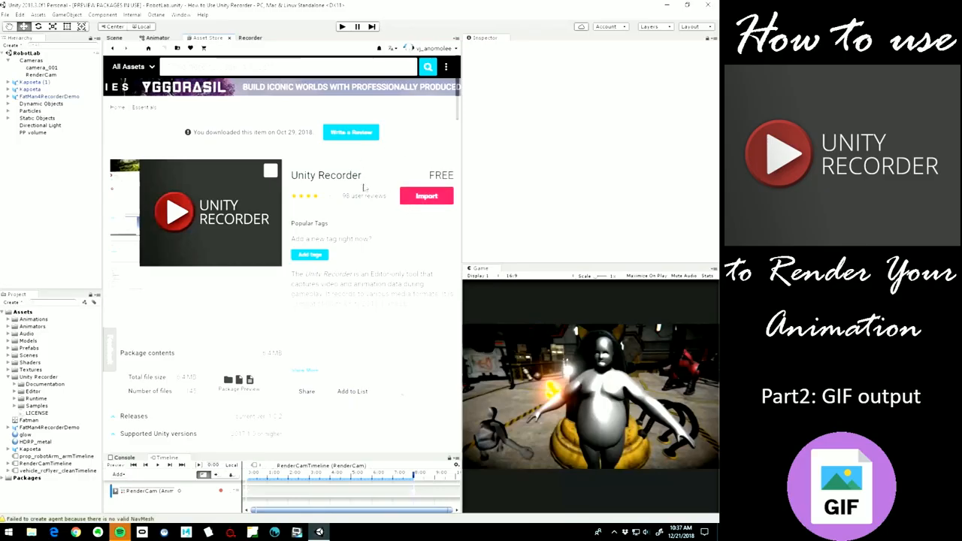
Step: Open the Recorder window
{"action": "left_click", "coordinate": [159, 37]}
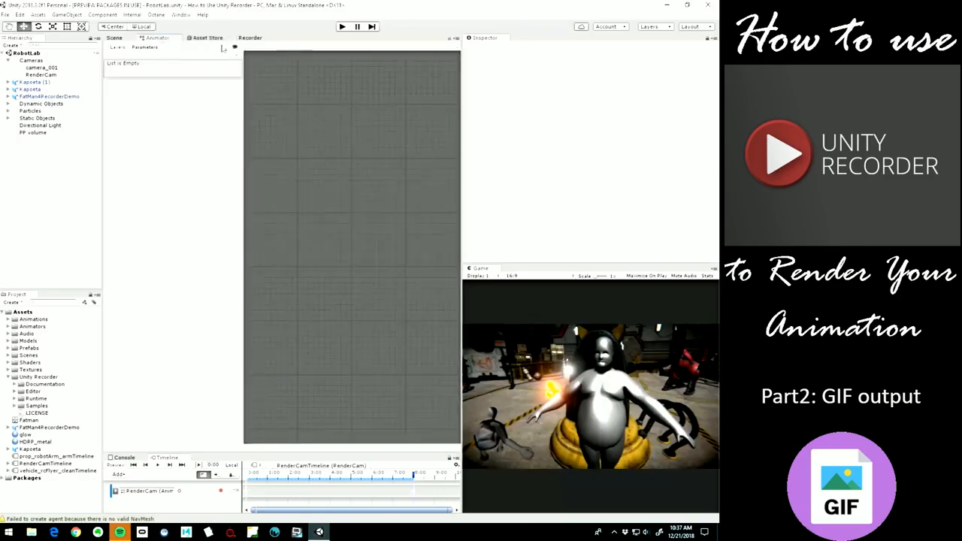
{"action": "left_click", "coordinate": [183, 15]}
{"action": "mouse_move", "coordinate": [243, 101]}
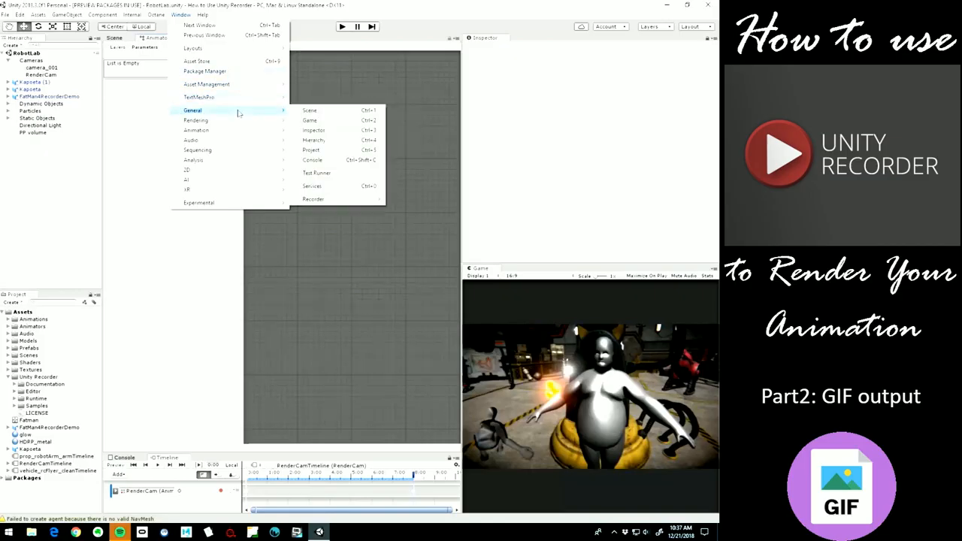
{"action": "mouse_move", "coordinate": [335, 200]}
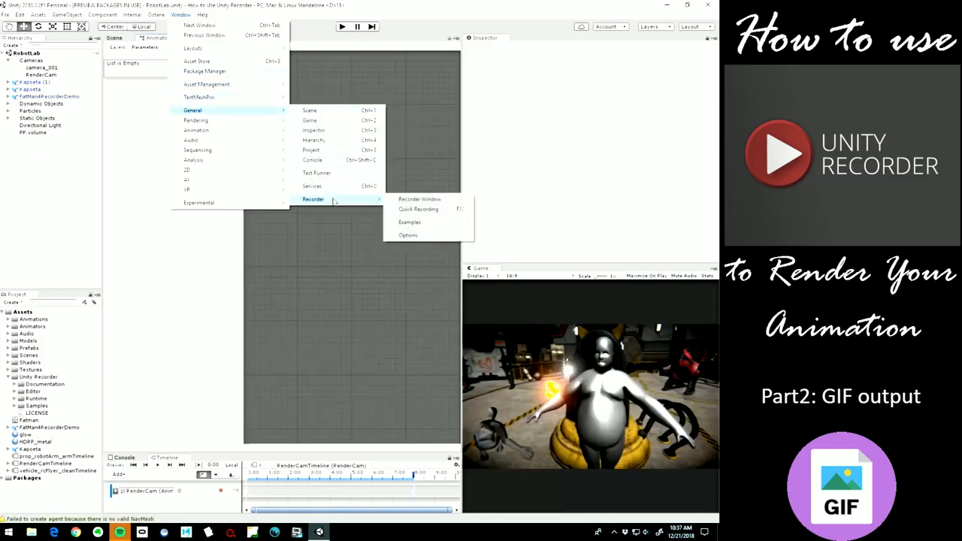
{"action": "left_click", "coordinate": [401, 198]}
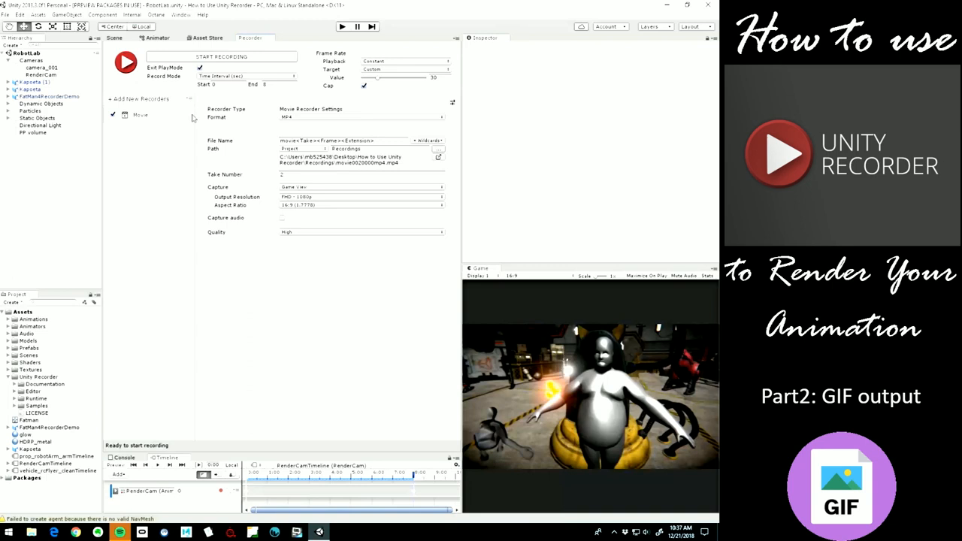
Step: Add a GIF Animation recorder to the recorder list
{"action": "left_click", "coordinate": [114, 98]}
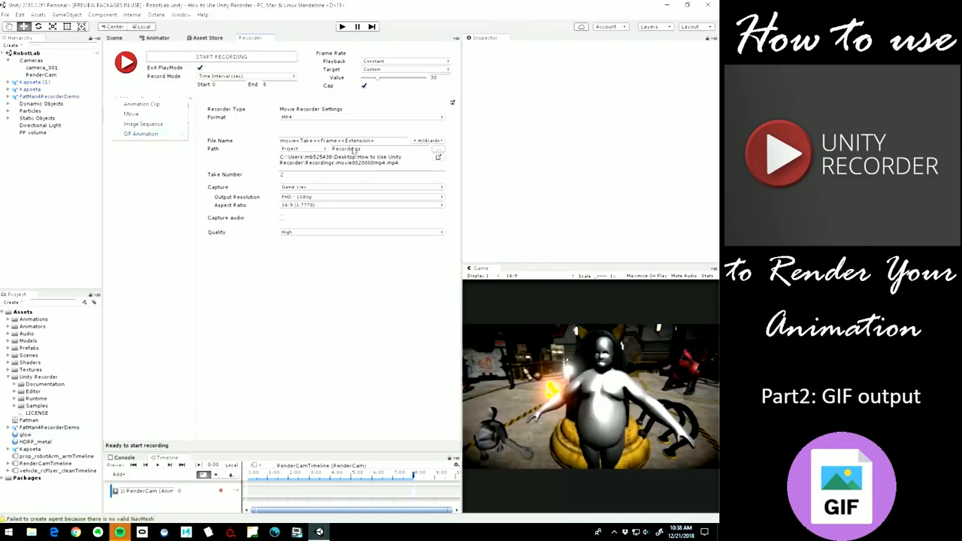
{"action": "left_click", "coordinate": [156, 134]}
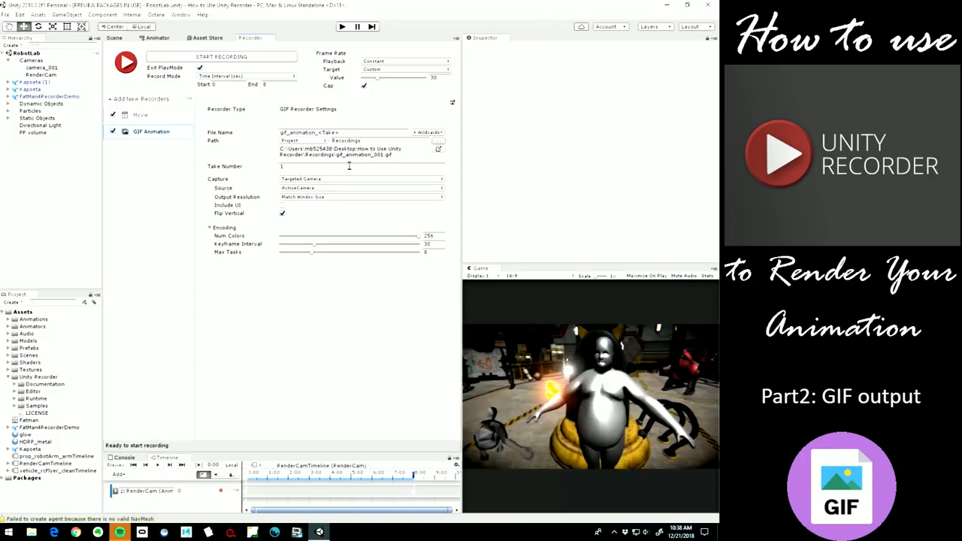
{"action": "left_click", "coordinate": [328, 181]}
{"action": "left_click", "coordinate": [249, 182]}
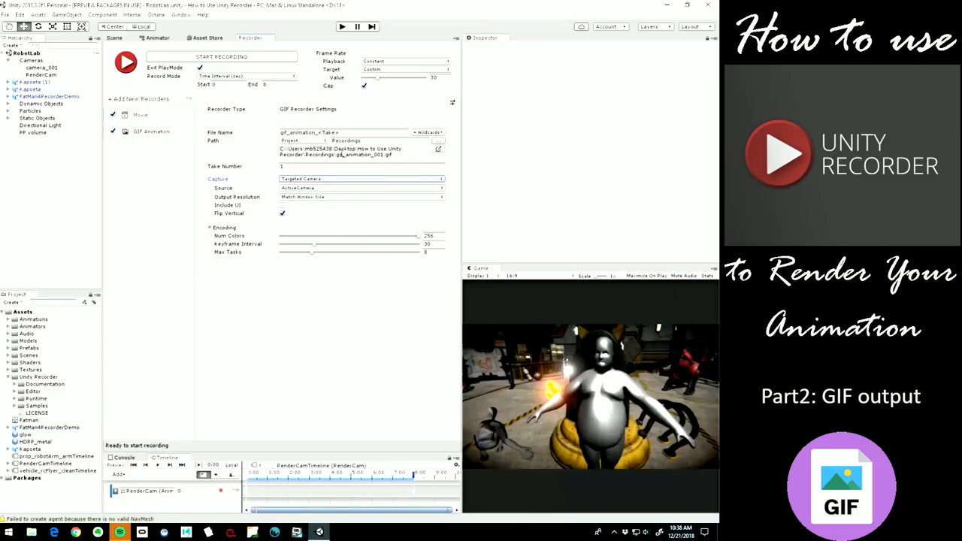
Step: Set the Game view's aspect ratio to 4:3 and reduce the Game view's height slightly
{"action": "left_click", "coordinate": [531, 276]}
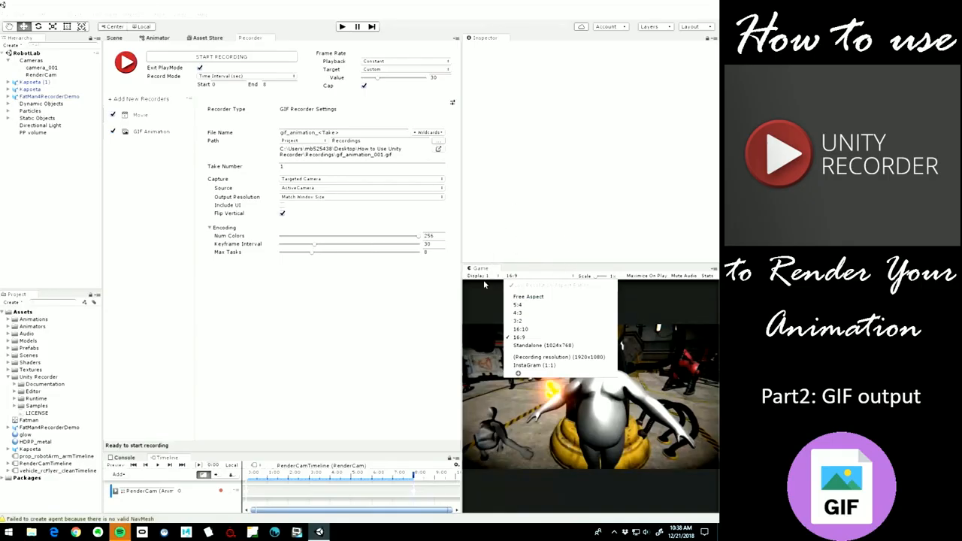
{"action": "left_click", "coordinate": [531, 313]}
{"action": "left_click_drag", "start_coordinate": [550, 269], "coordinate": [541, 293]}
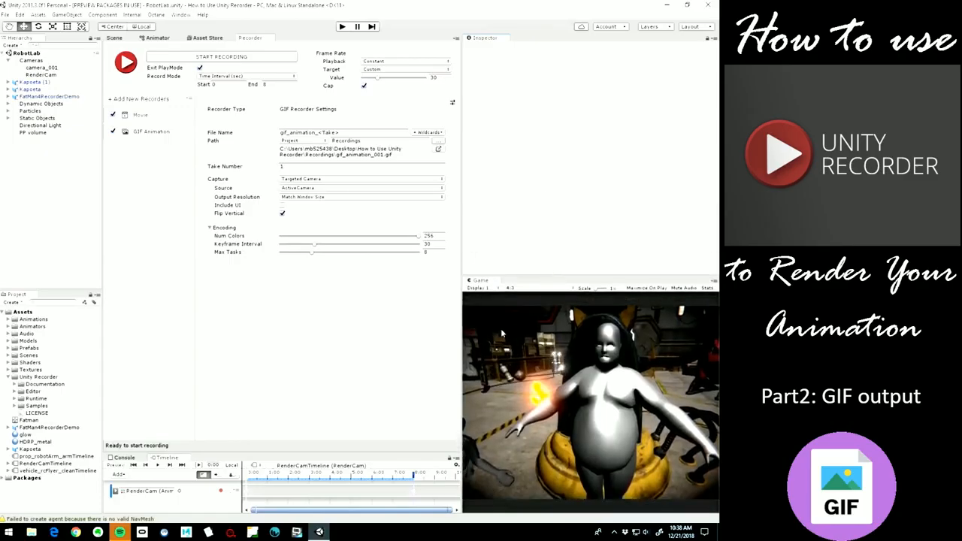
Step: Set the recorder's custom target frame rate value to 10
{"action": "left_click", "coordinate": [247, 167]}
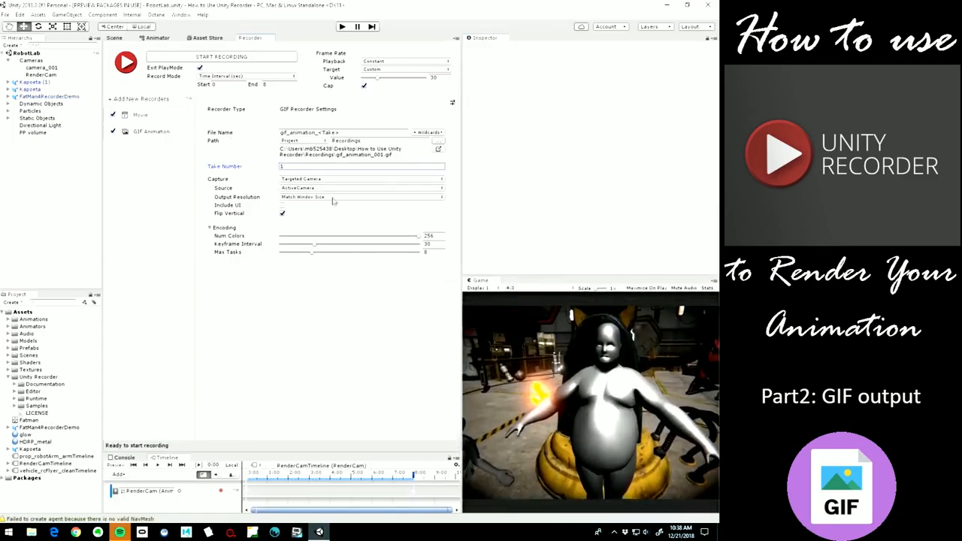
{"action": "left_click", "coordinate": [441, 78]}
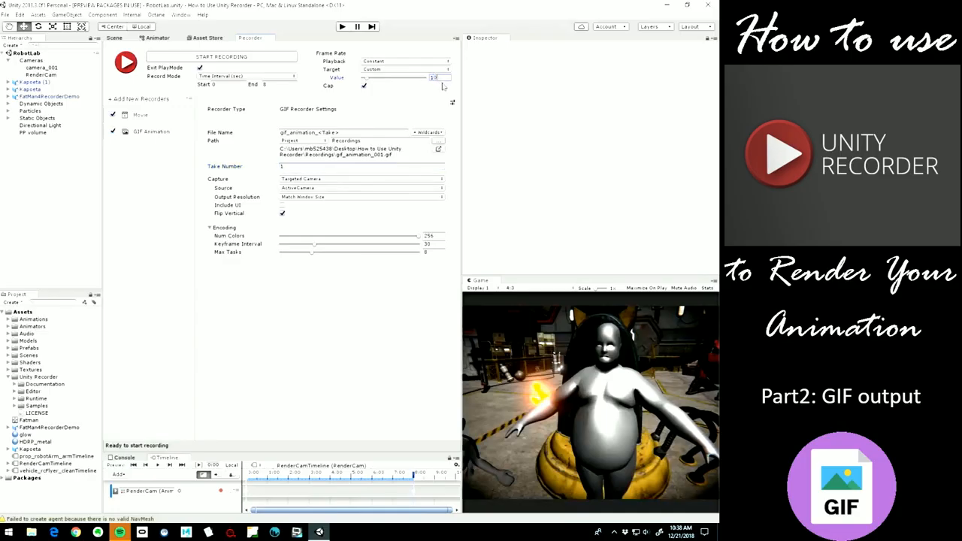
{"action": "key", "text": "Return"}
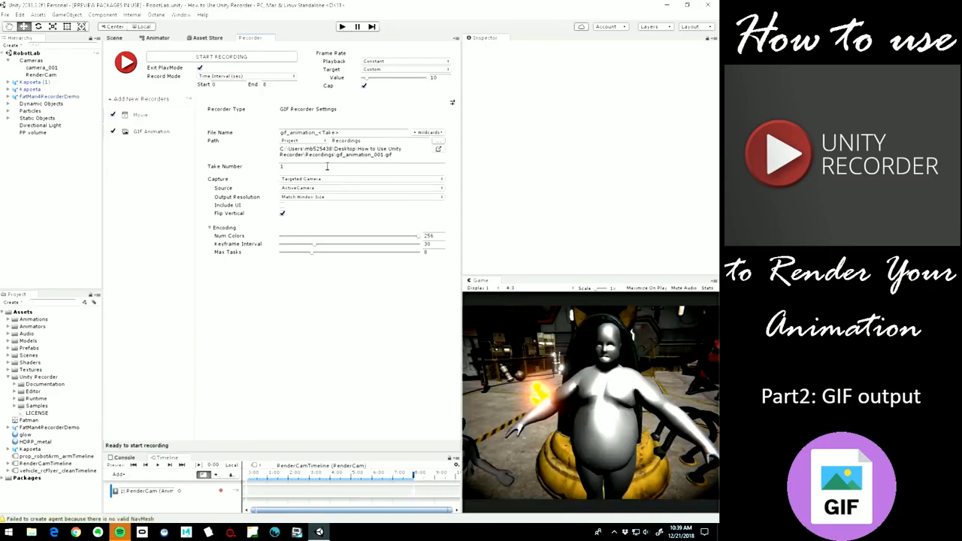
Step: Set the GIF recorder's output resolution to 240p
{"action": "left_click", "coordinate": [306, 197]}
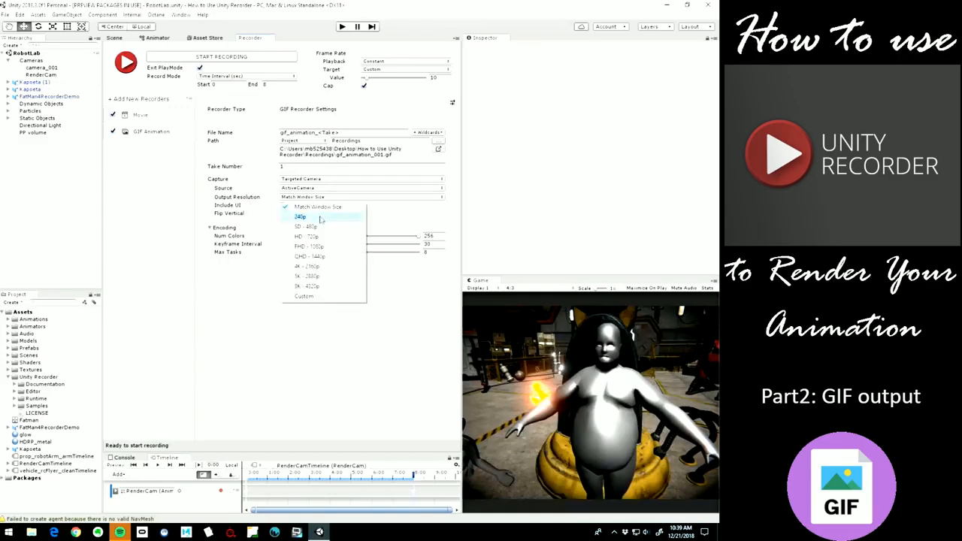
{"action": "left_click", "coordinate": [301, 216]}
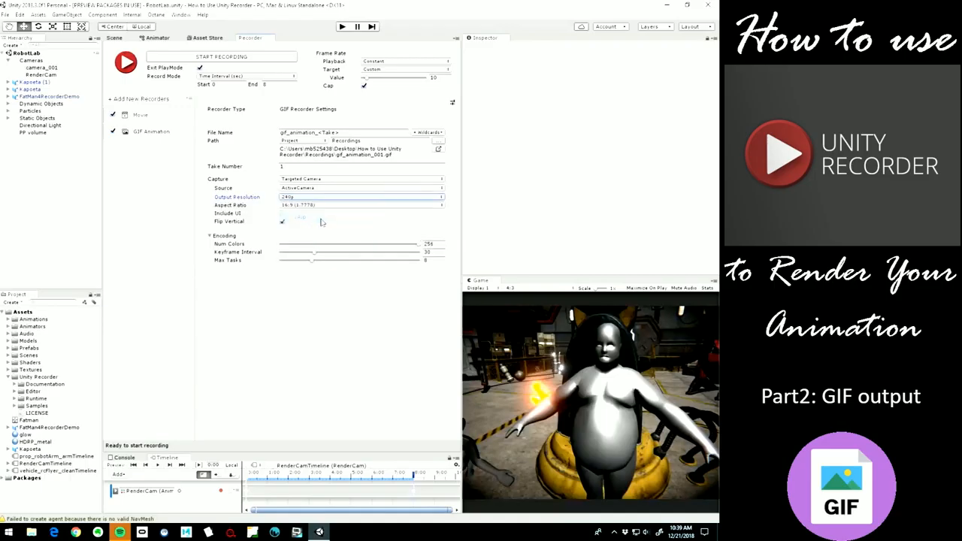
{"action": "left_click", "coordinate": [284, 198]}
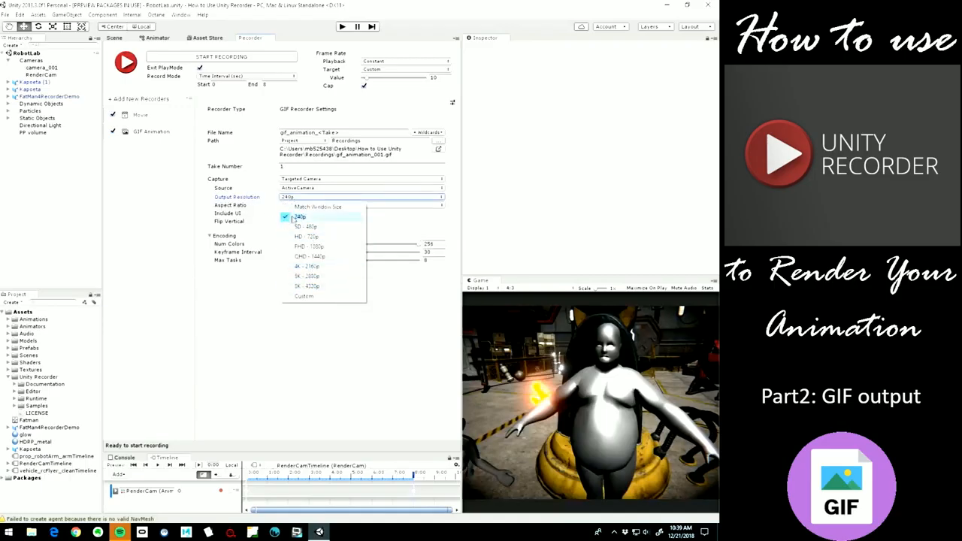
{"action": "left_click", "coordinate": [384, 355]}
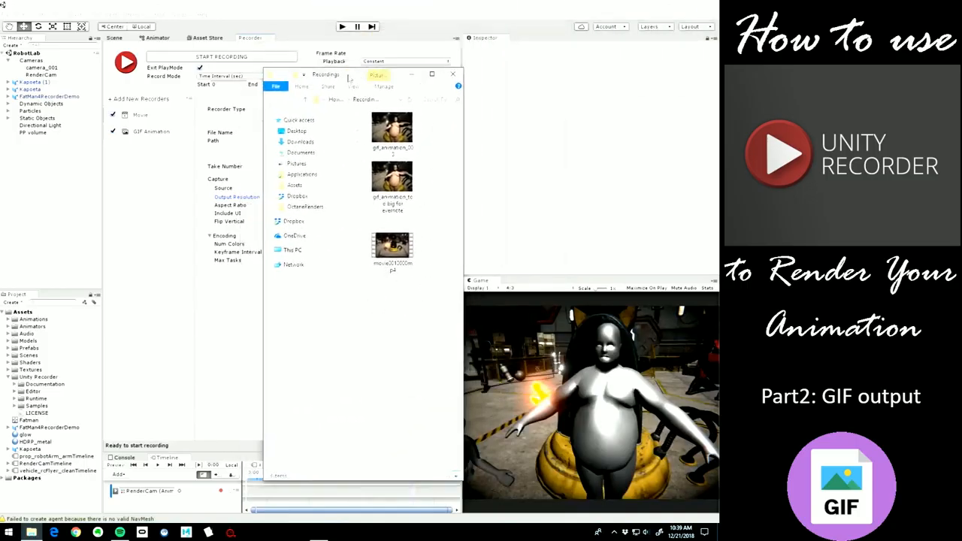
Step: Review the files in the Recordings folder and confirm that folder as the GIF's output location
{"action": "left_click_drag", "start_coordinate": [349, 79], "coordinate": [169, 71]}
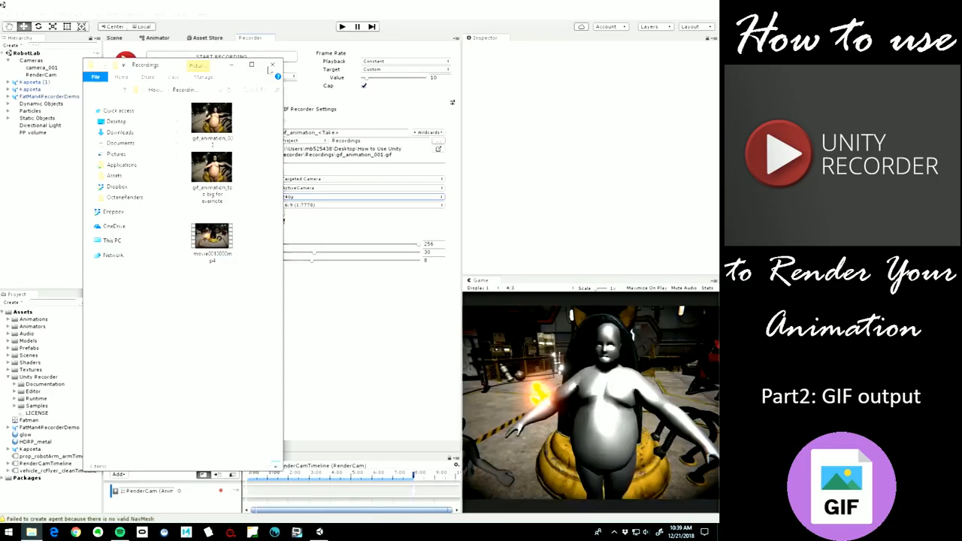
{"action": "left_click", "coordinate": [272, 65]}
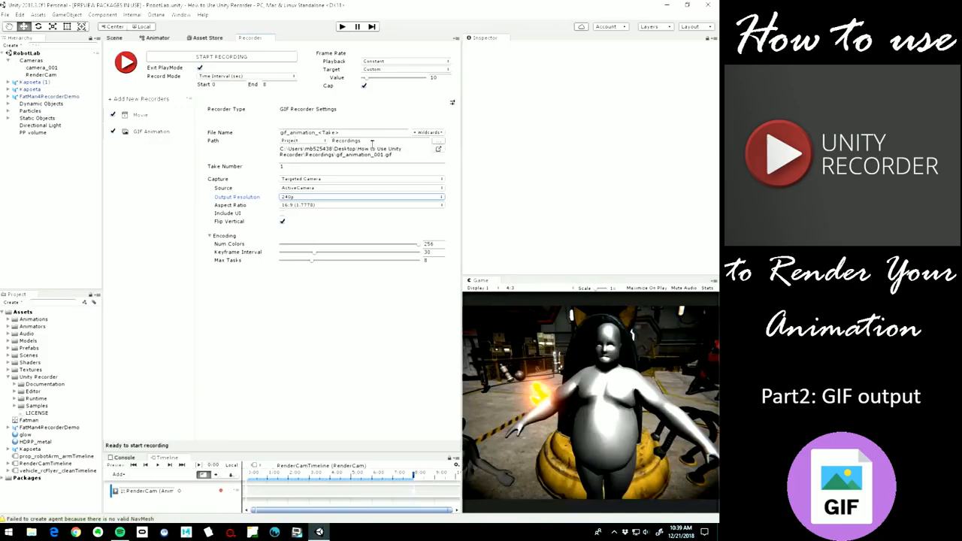
{"action": "left_click", "coordinate": [439, 142]}
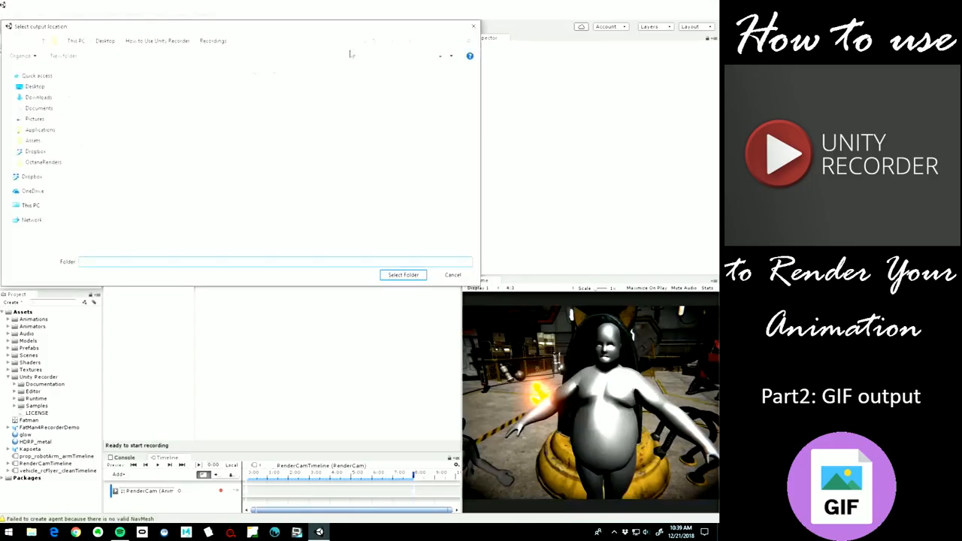
{"action": "left_click_drag", "start_coordinate": [325, 16], "coordinate": [323, 83]}
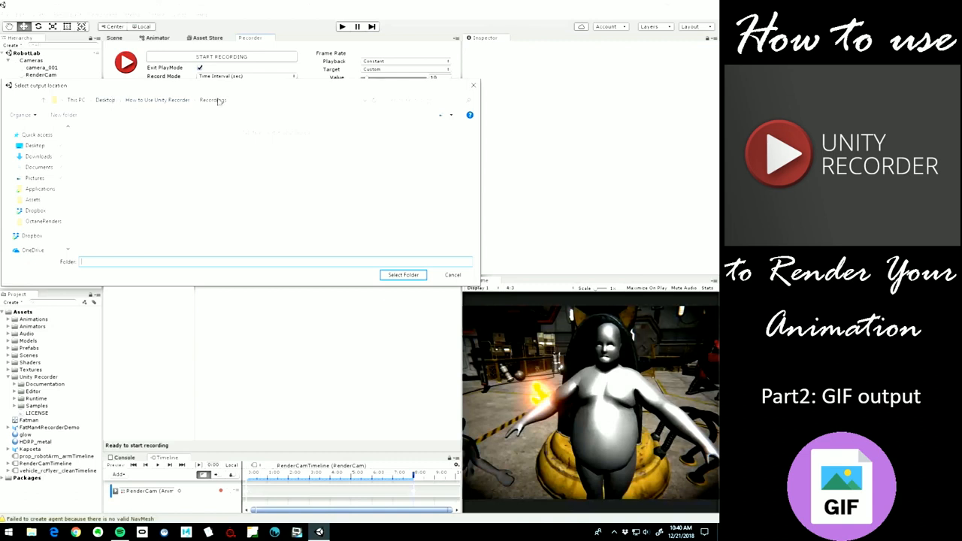
{"action": "left_click", "coordinate": [422, 277]}
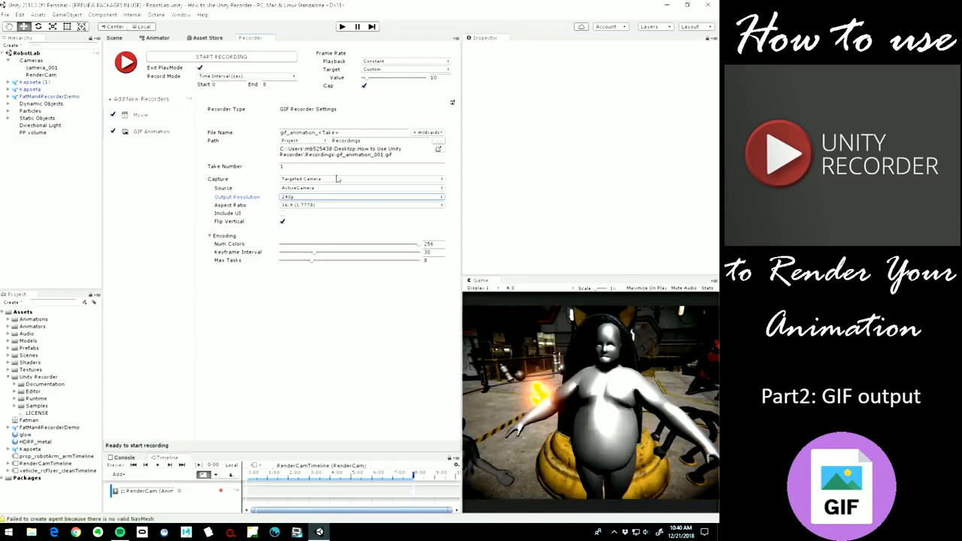
Step: Set the GIF recorder's aspect ratio to 4:3 (1.3333)
{"action": "left_click", "coordinate": [303, 206]}
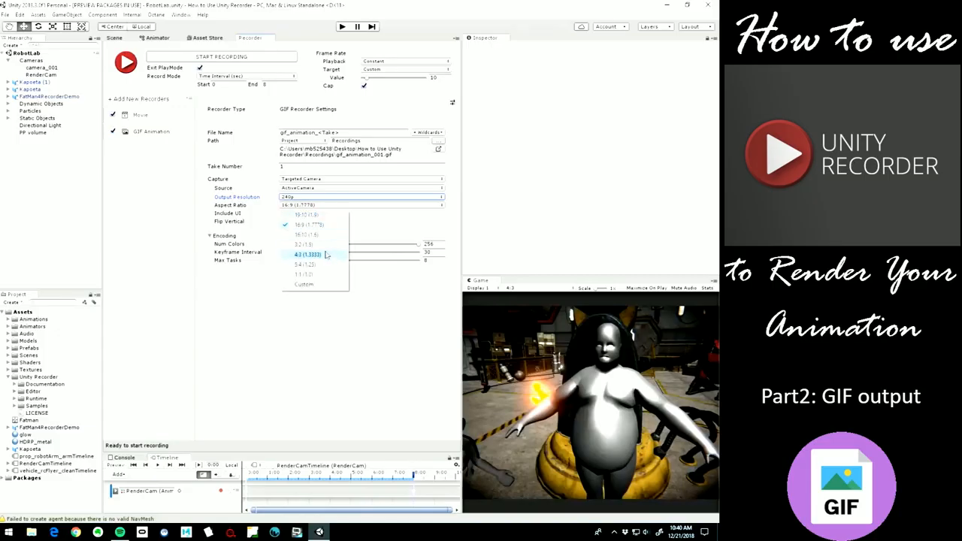
{"action": "left_click", "coordinate": [322, 256]}
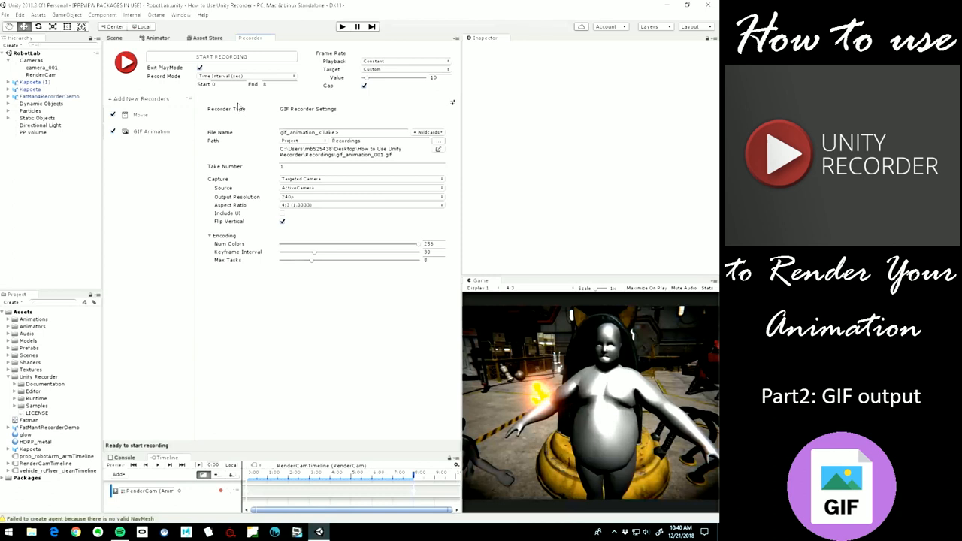
Step: Keep the record mode at Time Interval (sec) with an end time of 8, and start recording
{"action": "left_click", "coordinate": [235, 78]}
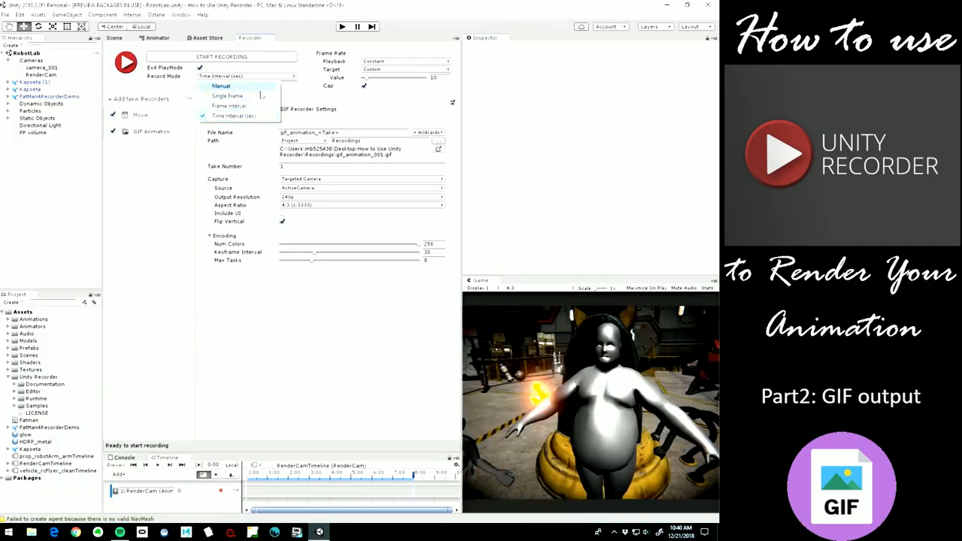
{"action": "left_click", "coordinate": [304, 98]}
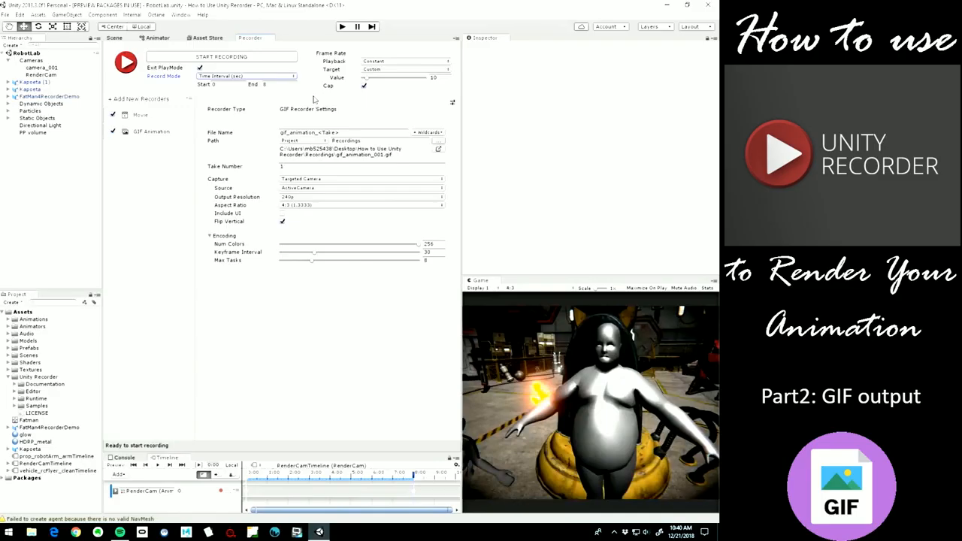
{"action": "left_click", "coordinate": [288, 87]}
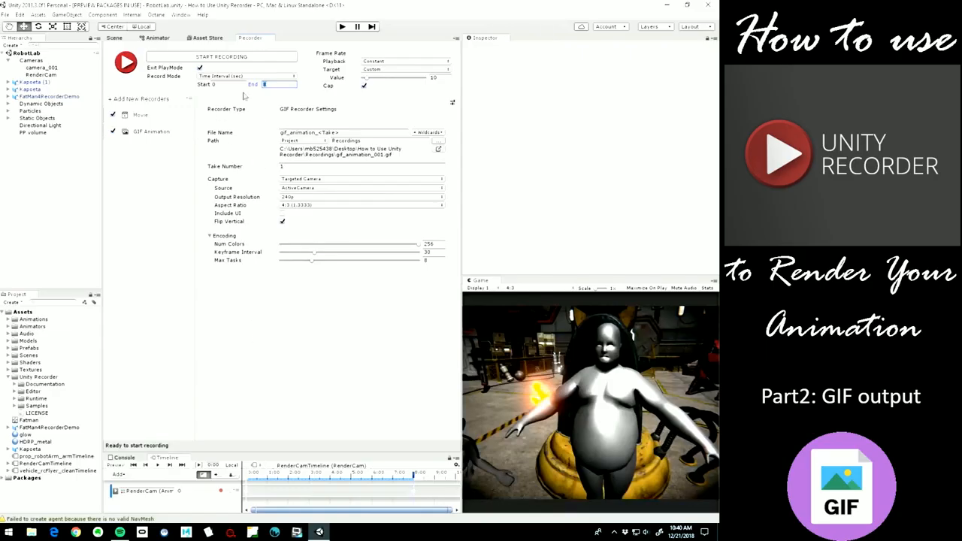
{"action": "left_click", "coordinate": [295, 64]}
{"action": "left_click", "coordinate": [226, 58]}
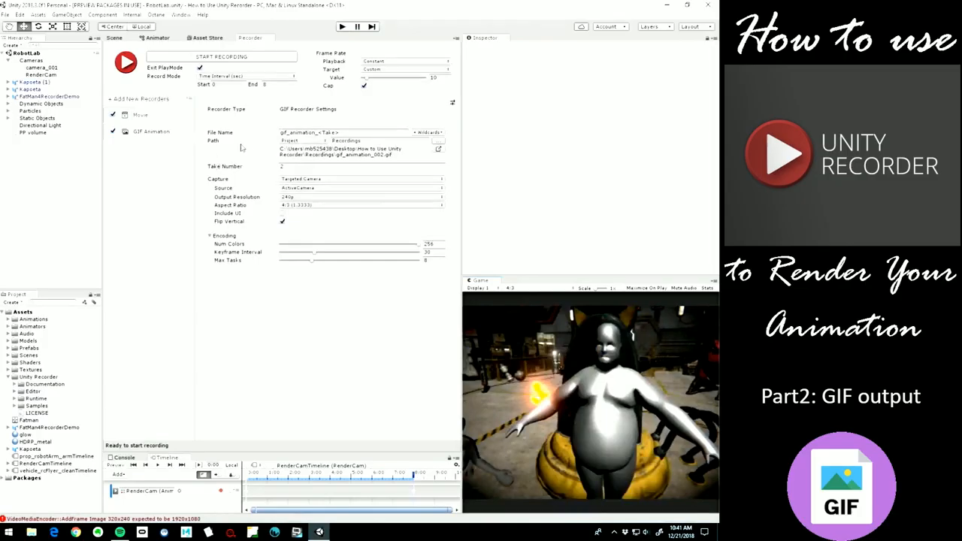
Step: Set the GIF recorder's output resolution to SD - 480p and start a new recording
{"action": "left_click", "coordinate": [297, 198]}
{"action": "left_click", "coordinate": [293, 219]}
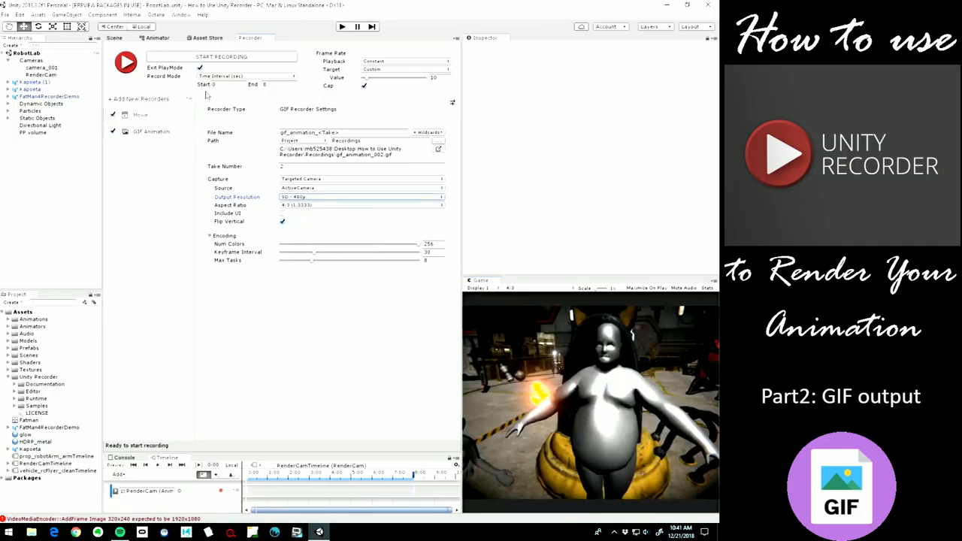
{"action": "left_click", "coordinate": [198, 57]}
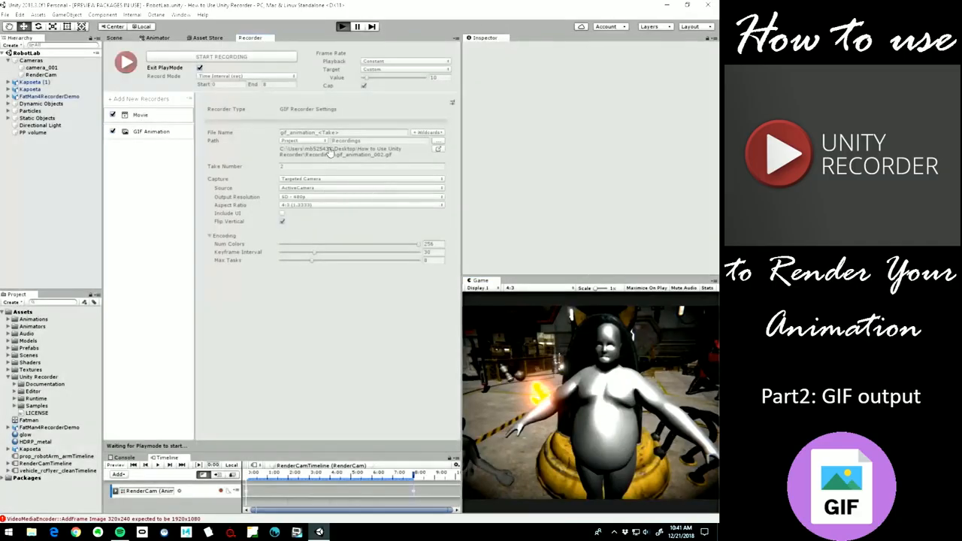